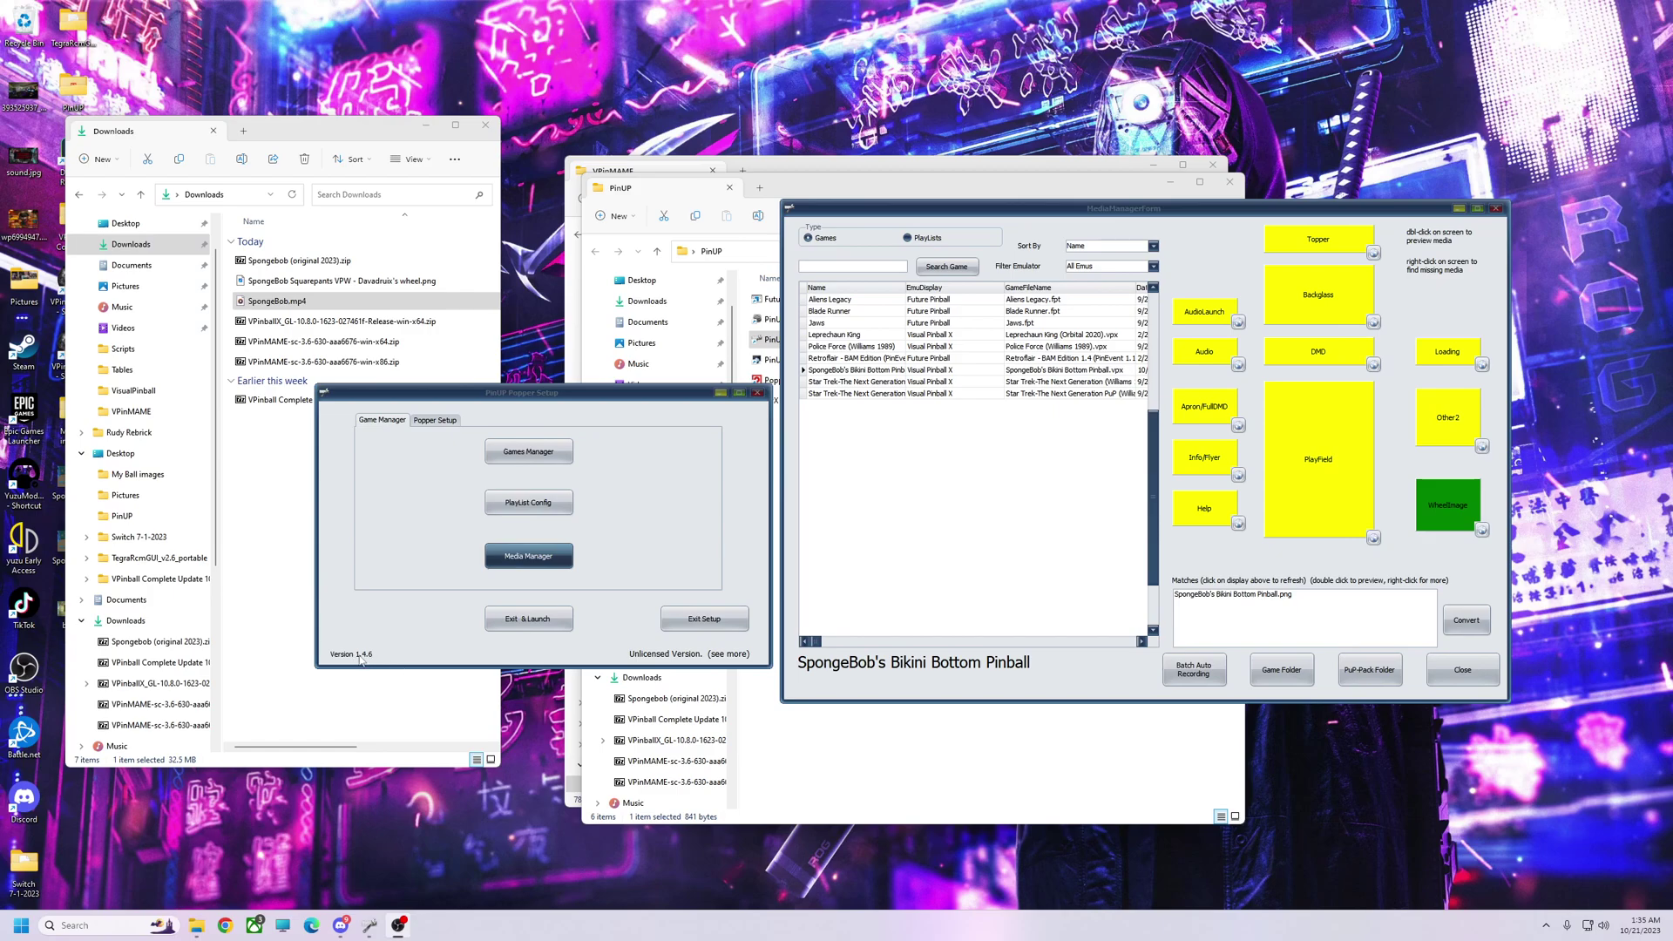
- Search online Loading media for SpongeBob's Bikini Bottom Pinball using "blank" and add the Default_HD_Tarc version of T-Arc Blank Empty Loading.mp4
left_click(1484, 366)
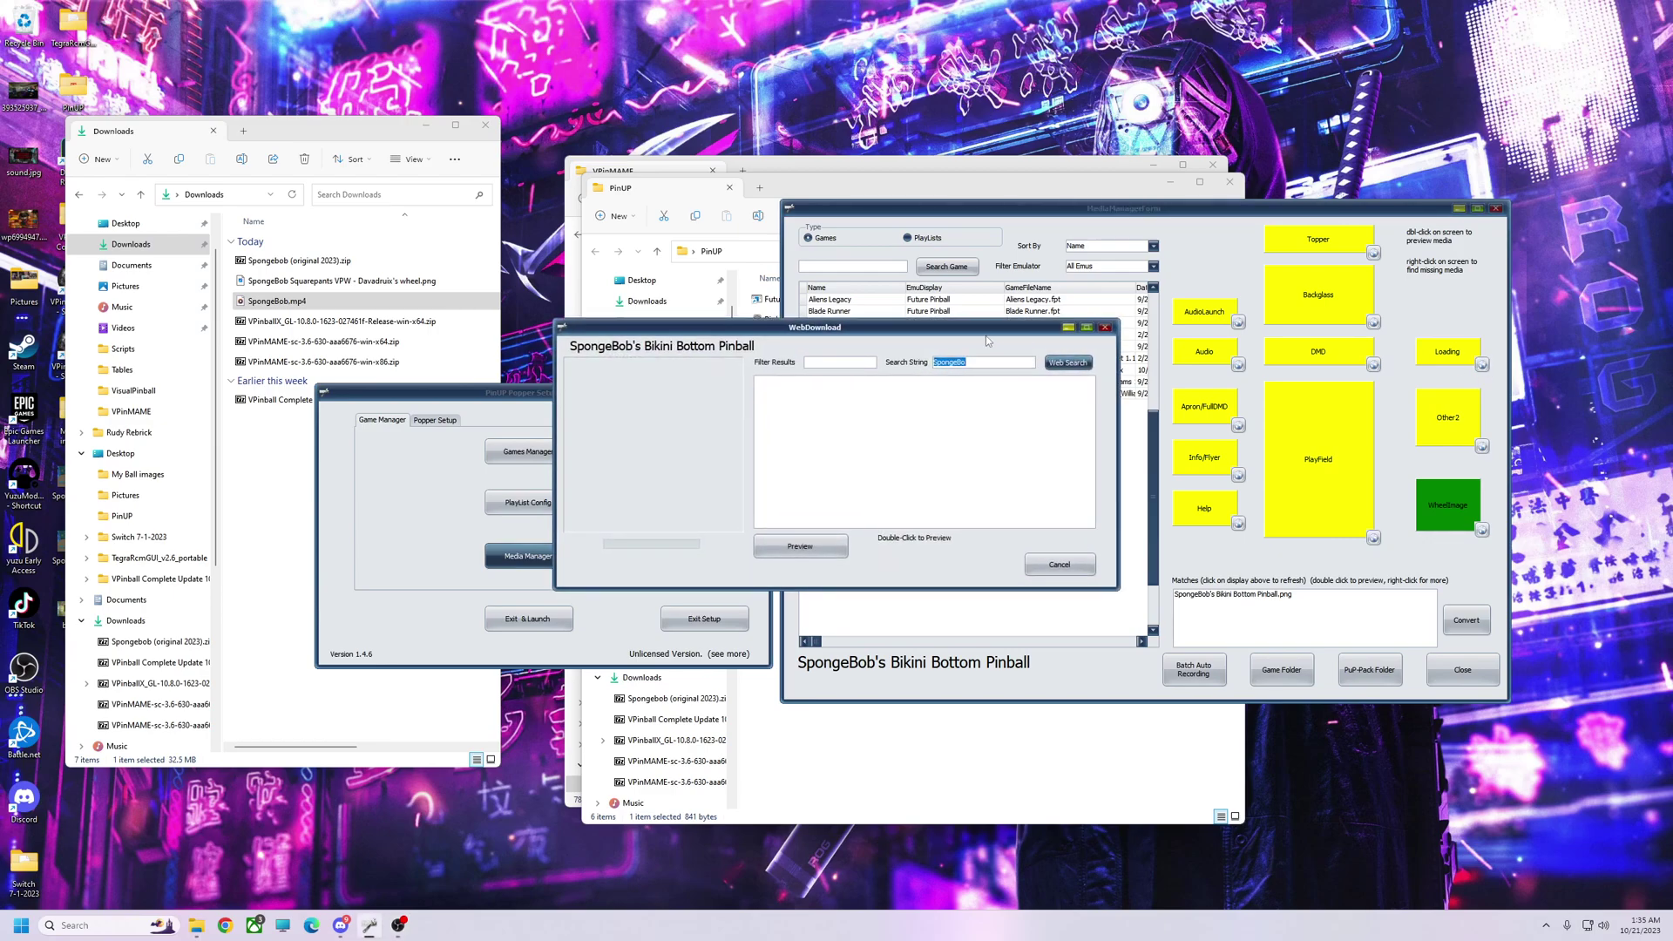
left_click_drag(981, 329, 1057, 419)
left_click(1058, 451)
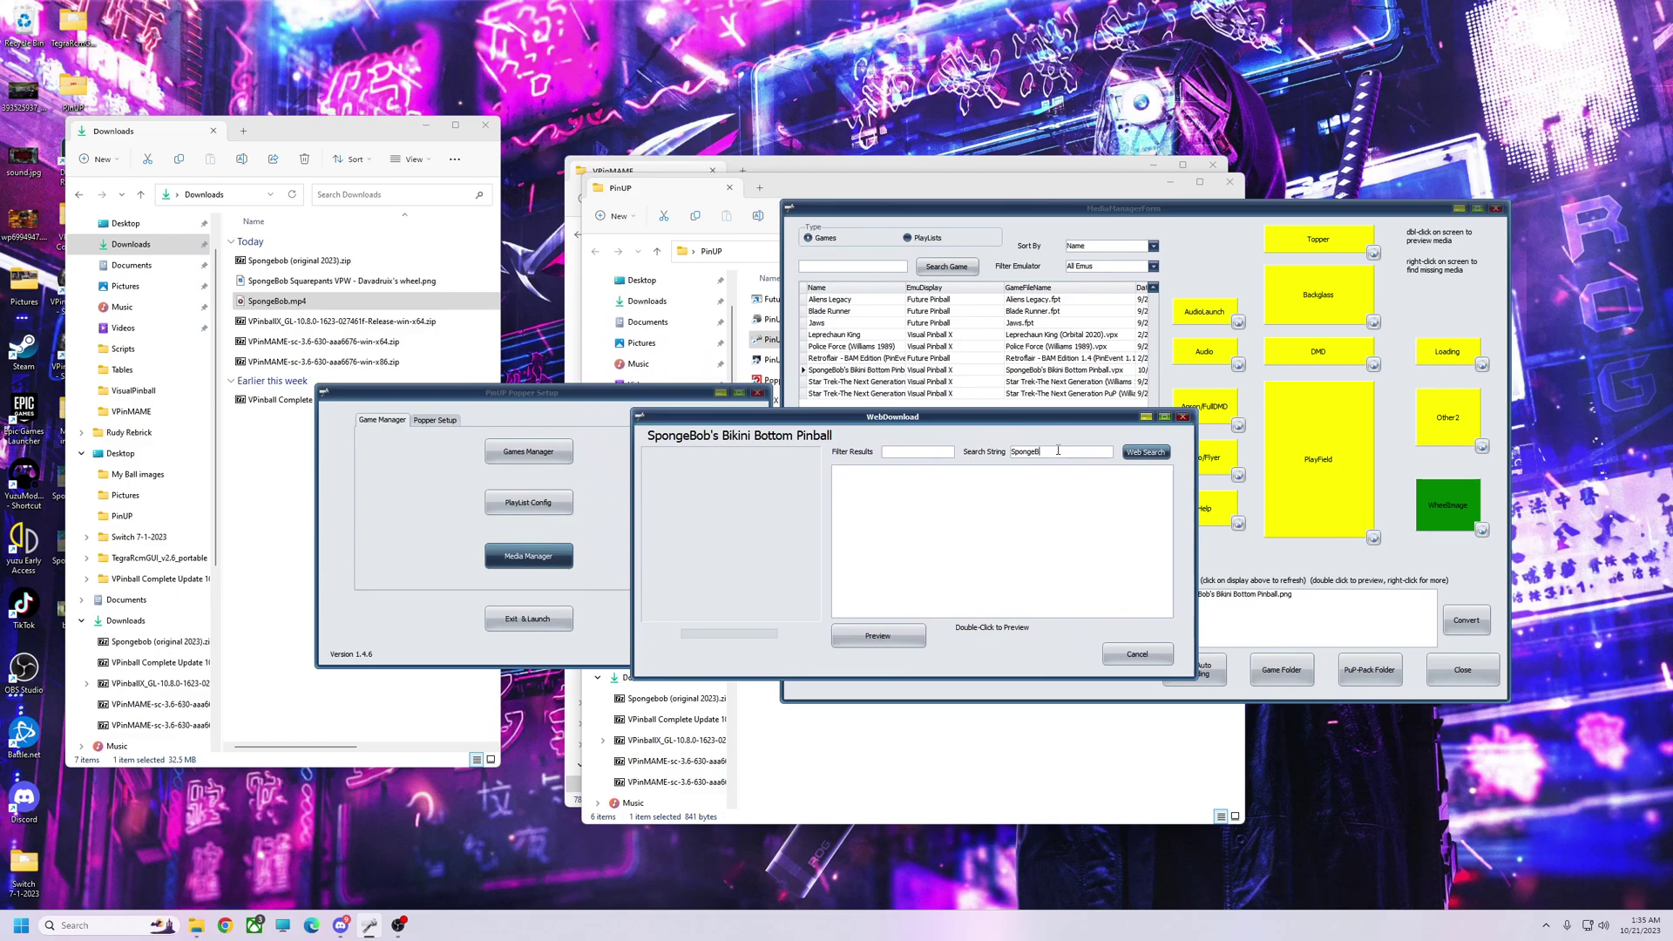
key("BackSpace")
key("BackSpace")
key("BackSpace")
key("BackSpace")
key("BackSpace")
key("BackSpace")
key("BackSpace")
type("b")
left_click(1145, 451)
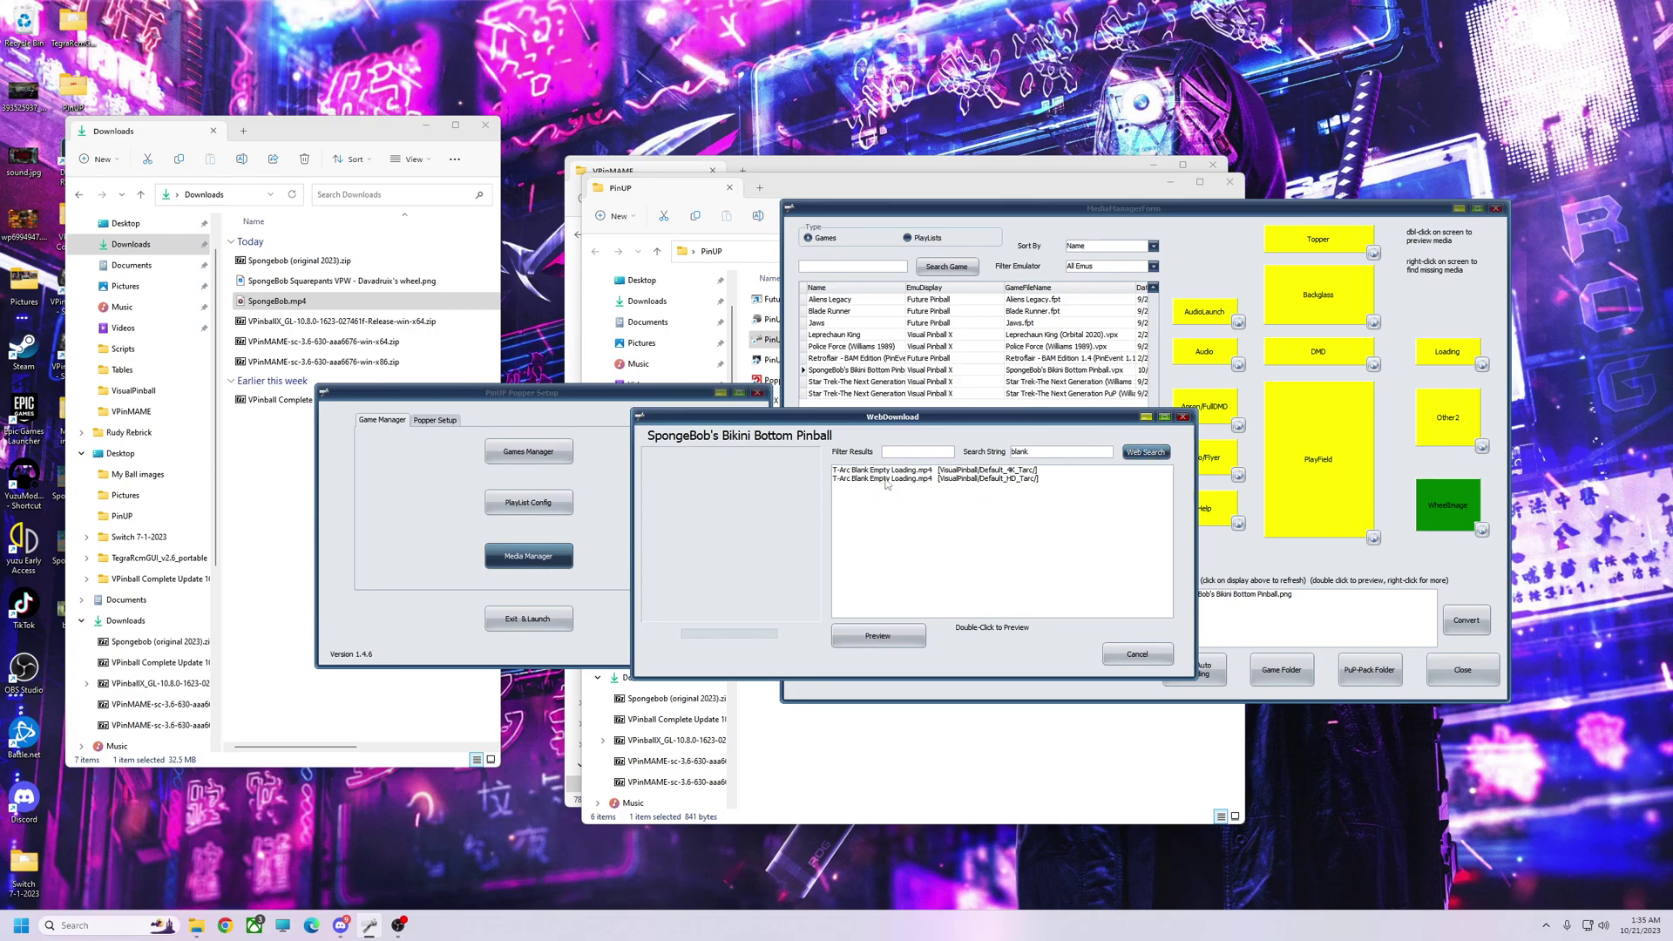
double_click(885, 481)
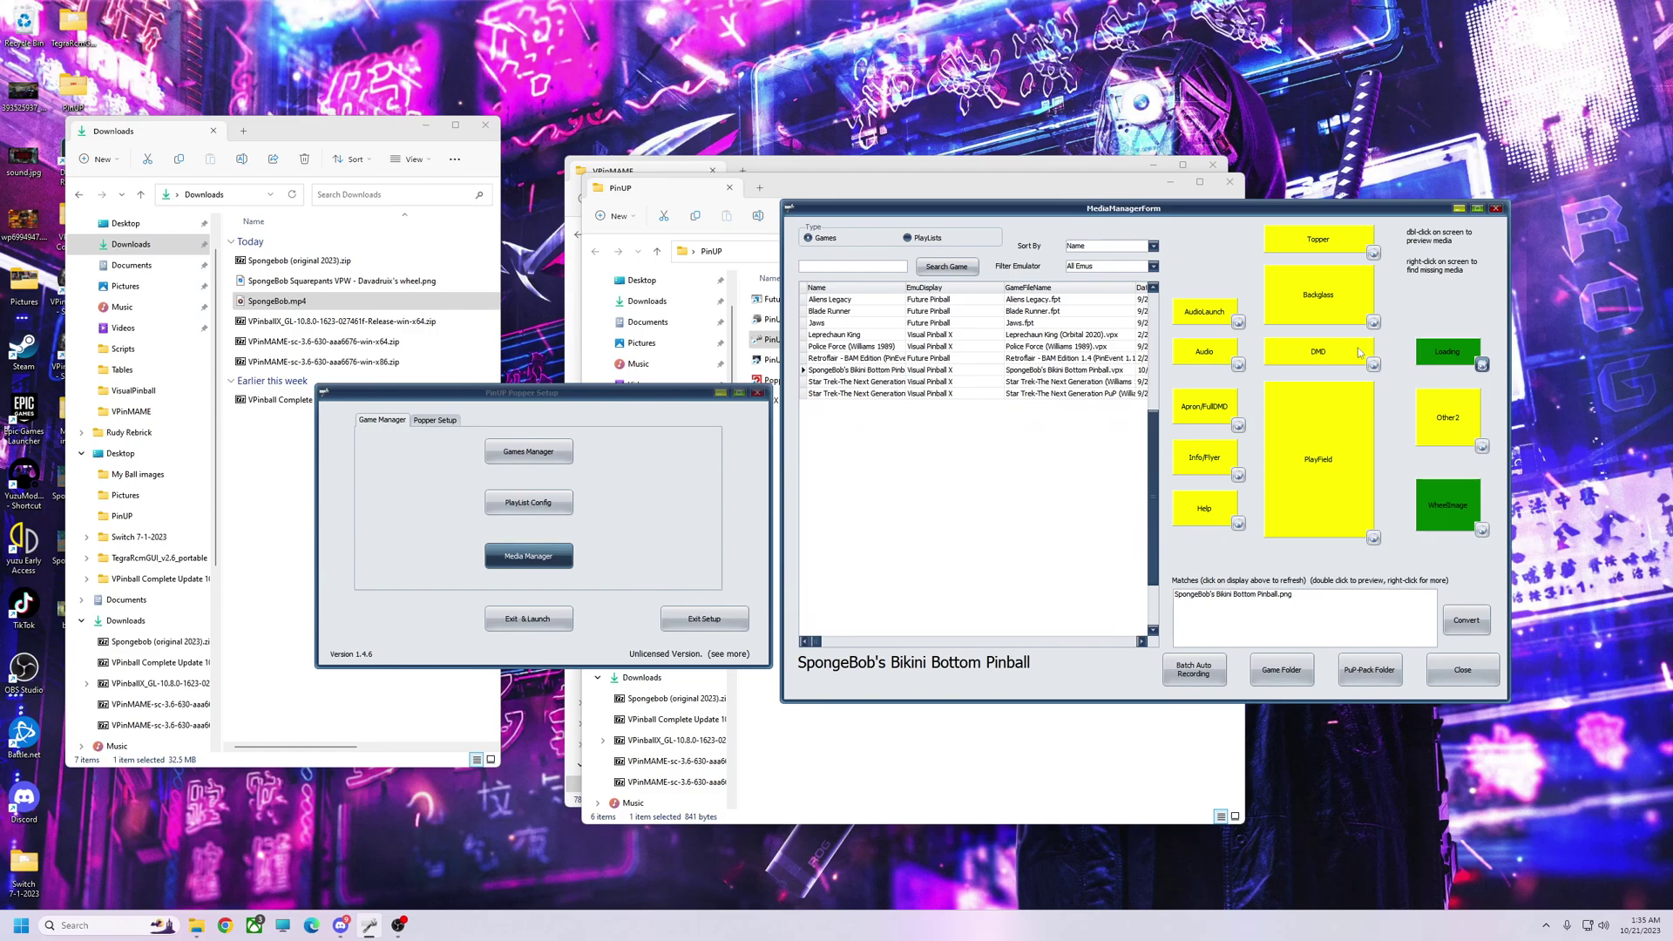
- Add SpongeBob.mp4 from Downloads to the table's Loading media list for PuP screen 3 (playfield), and close the Media Manager
left_click(1482, 364)
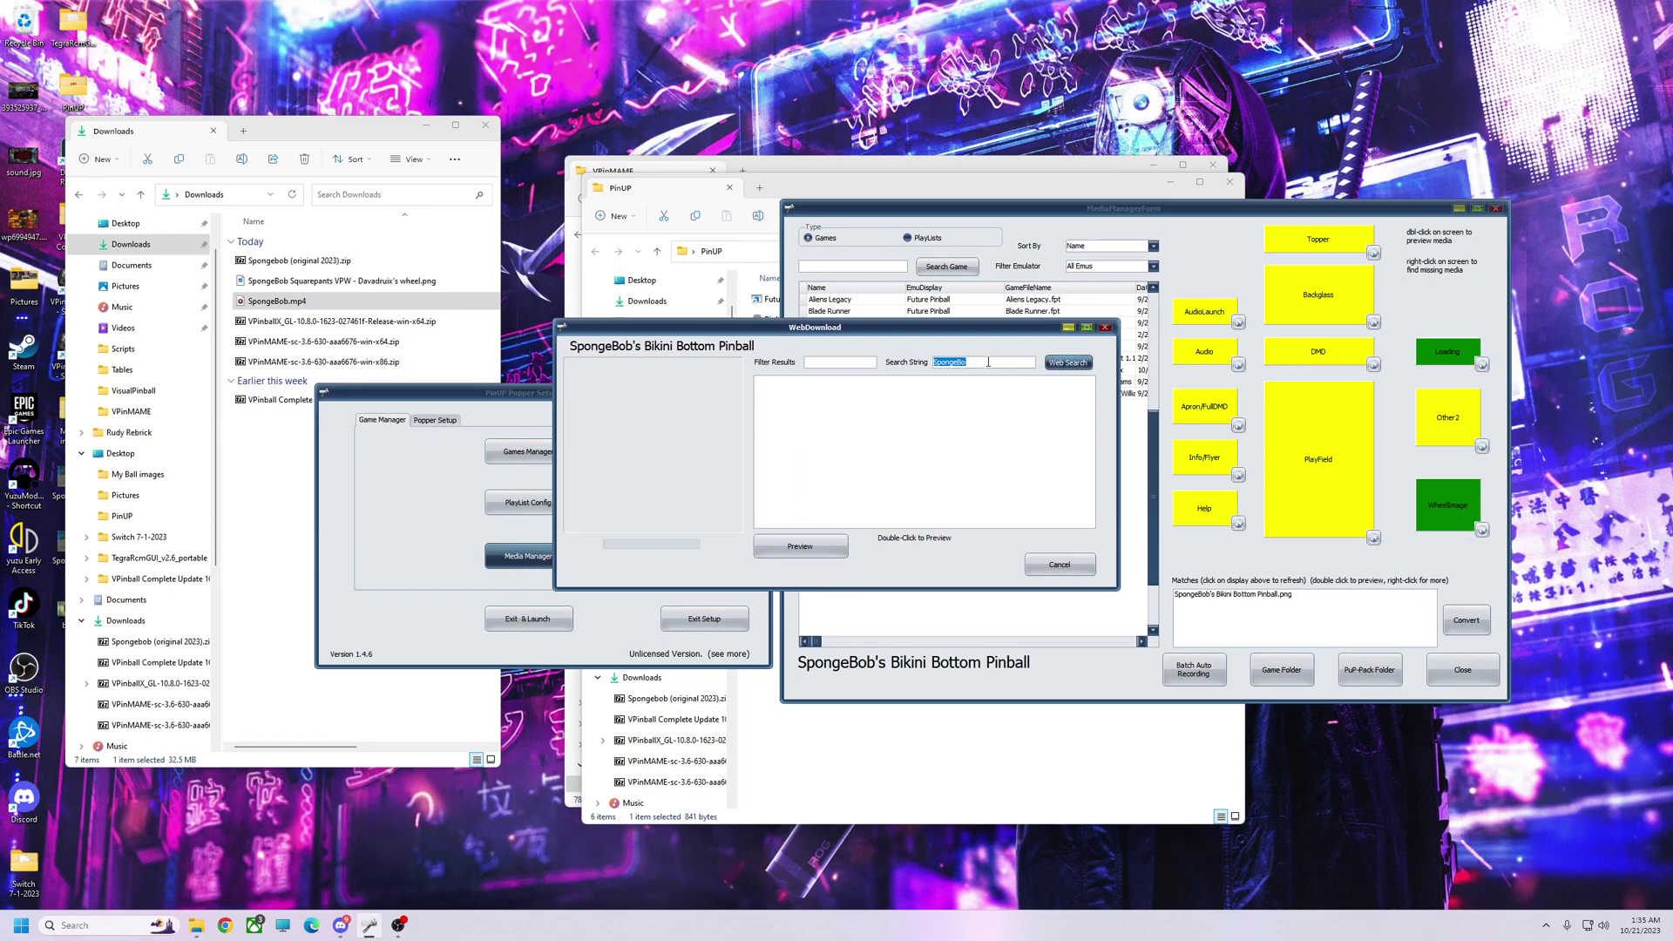
left_click(1105, 327)
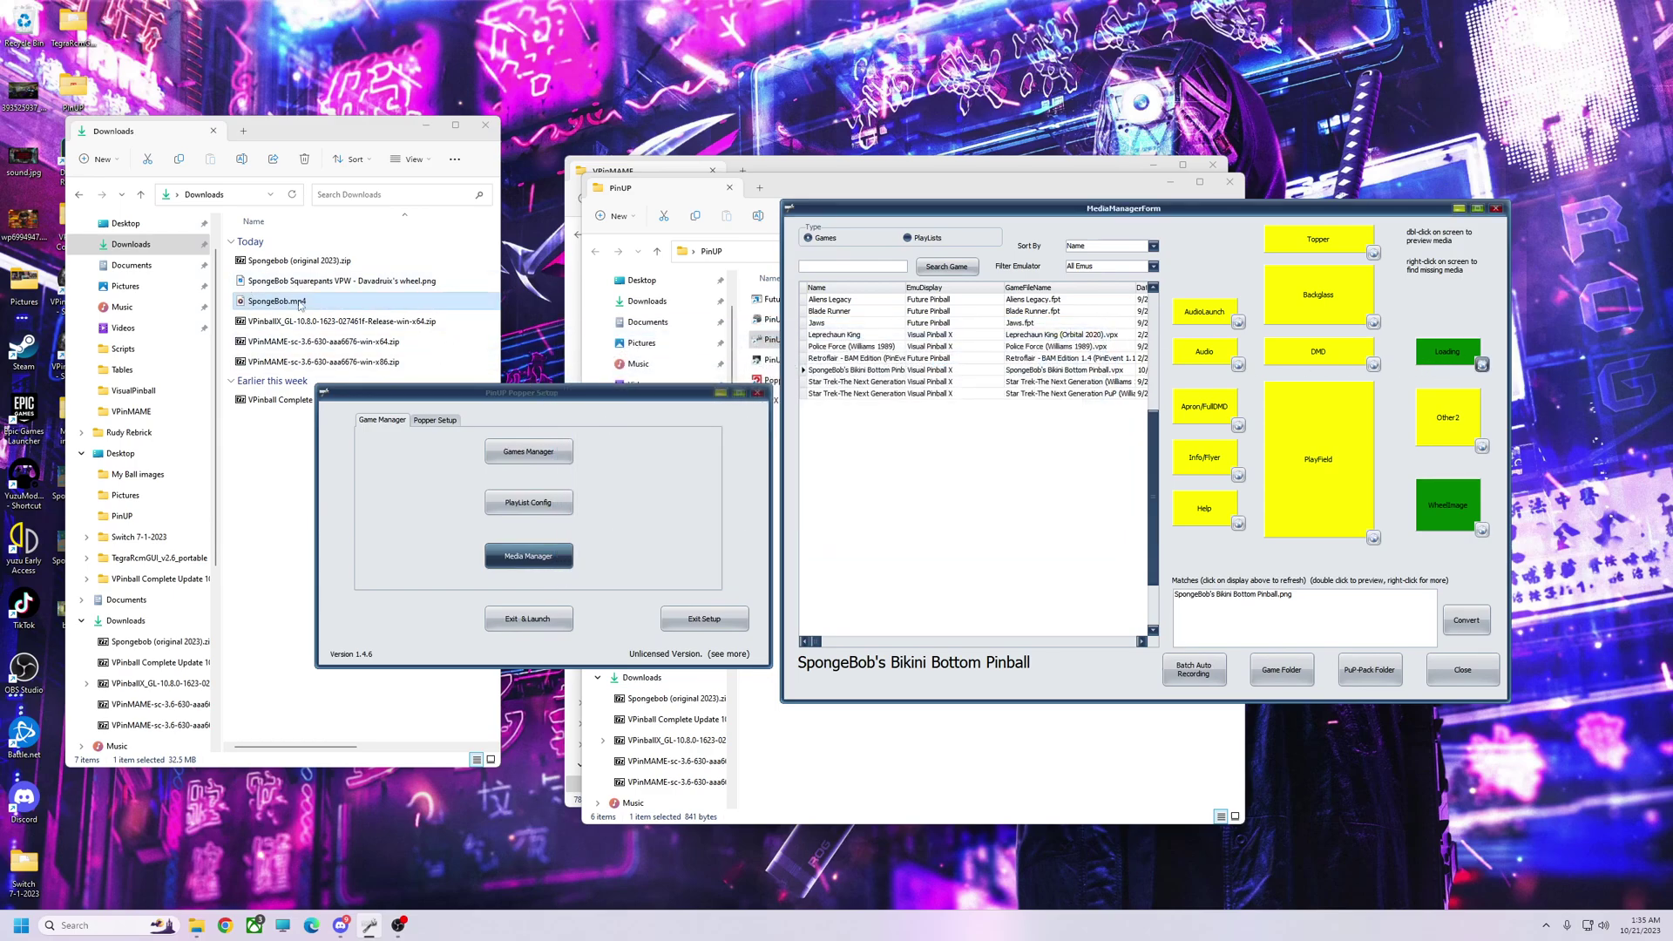
left_click_drag(255, 306, 1453, 355)
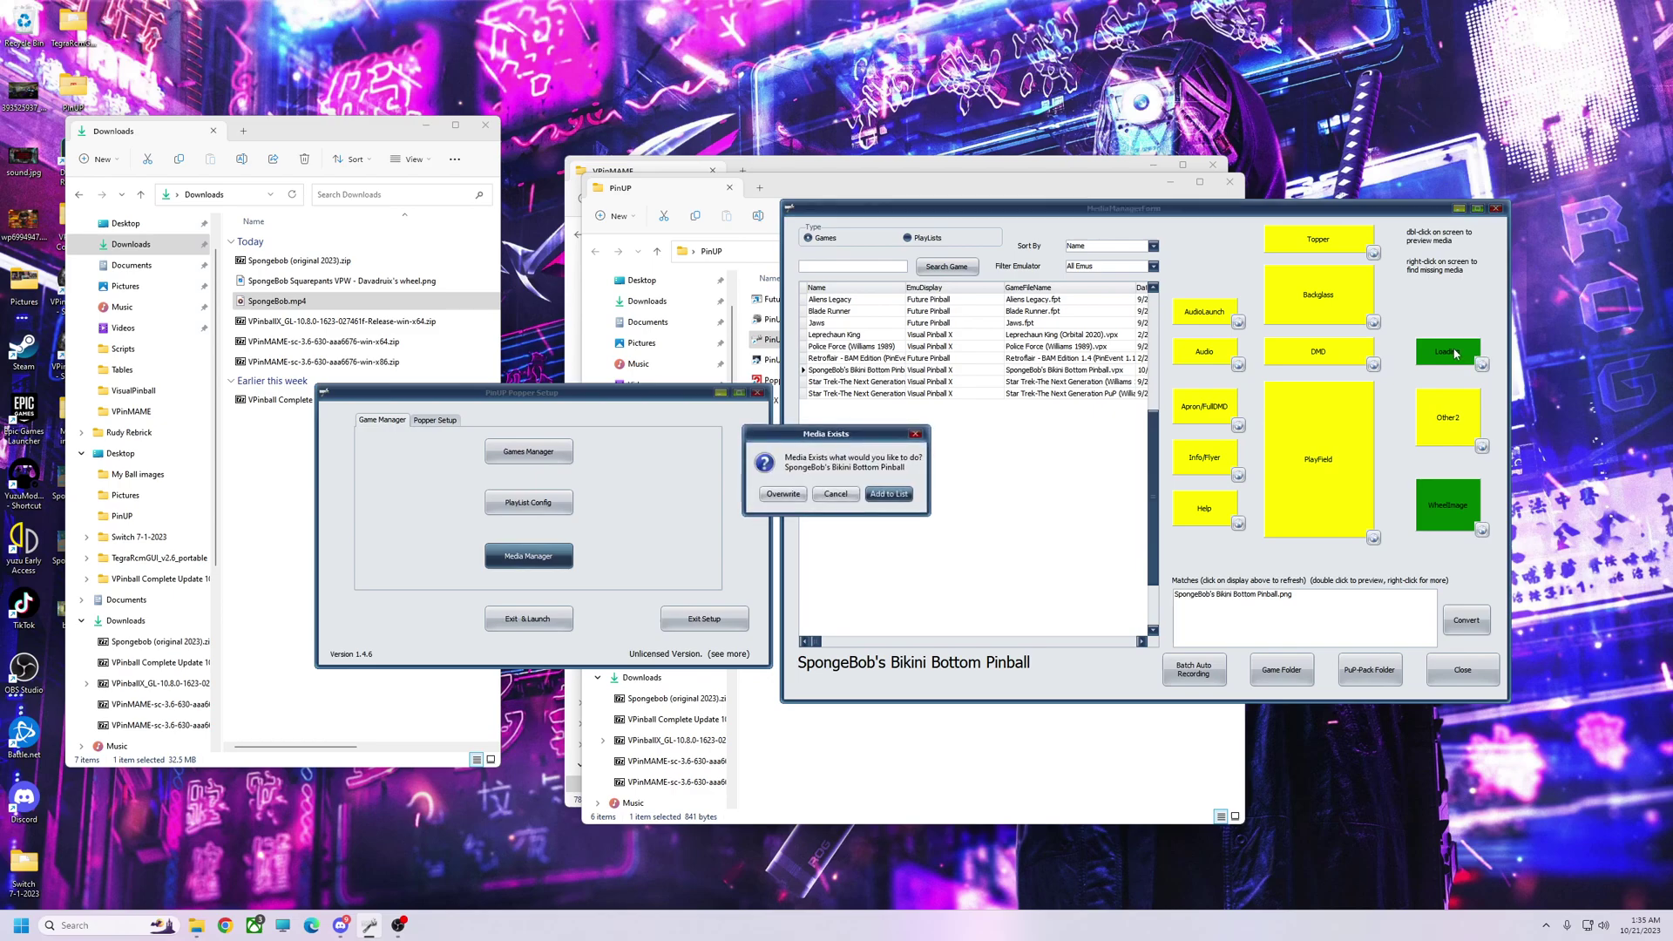
left_click(903, 495)
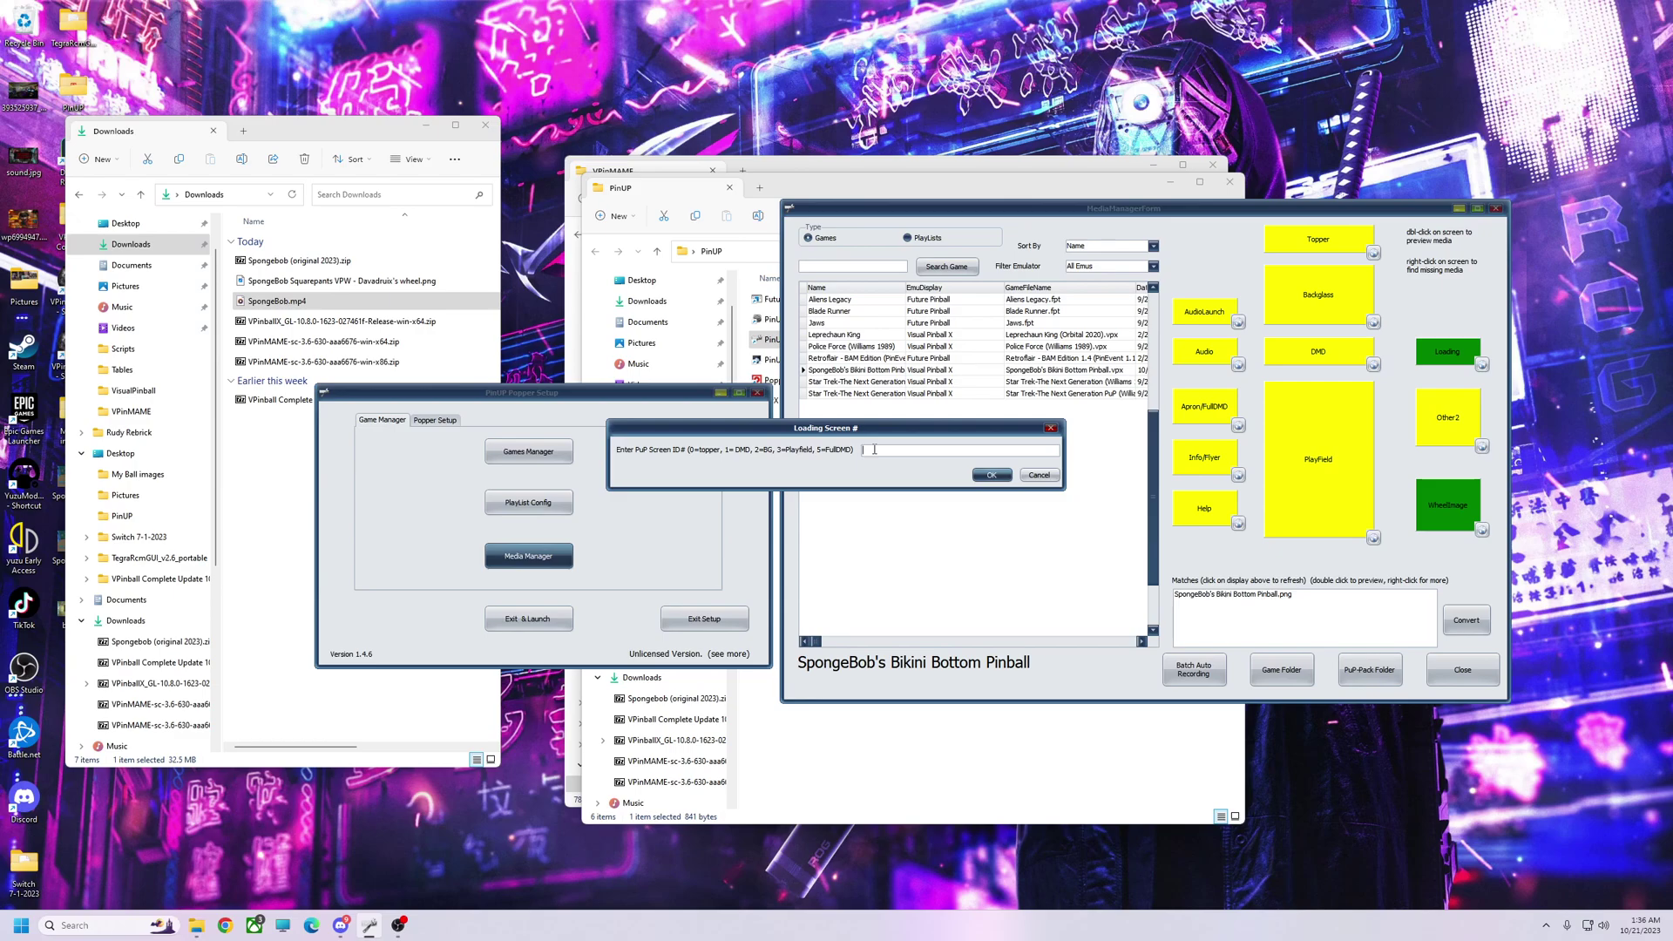
left_click(995, 476)
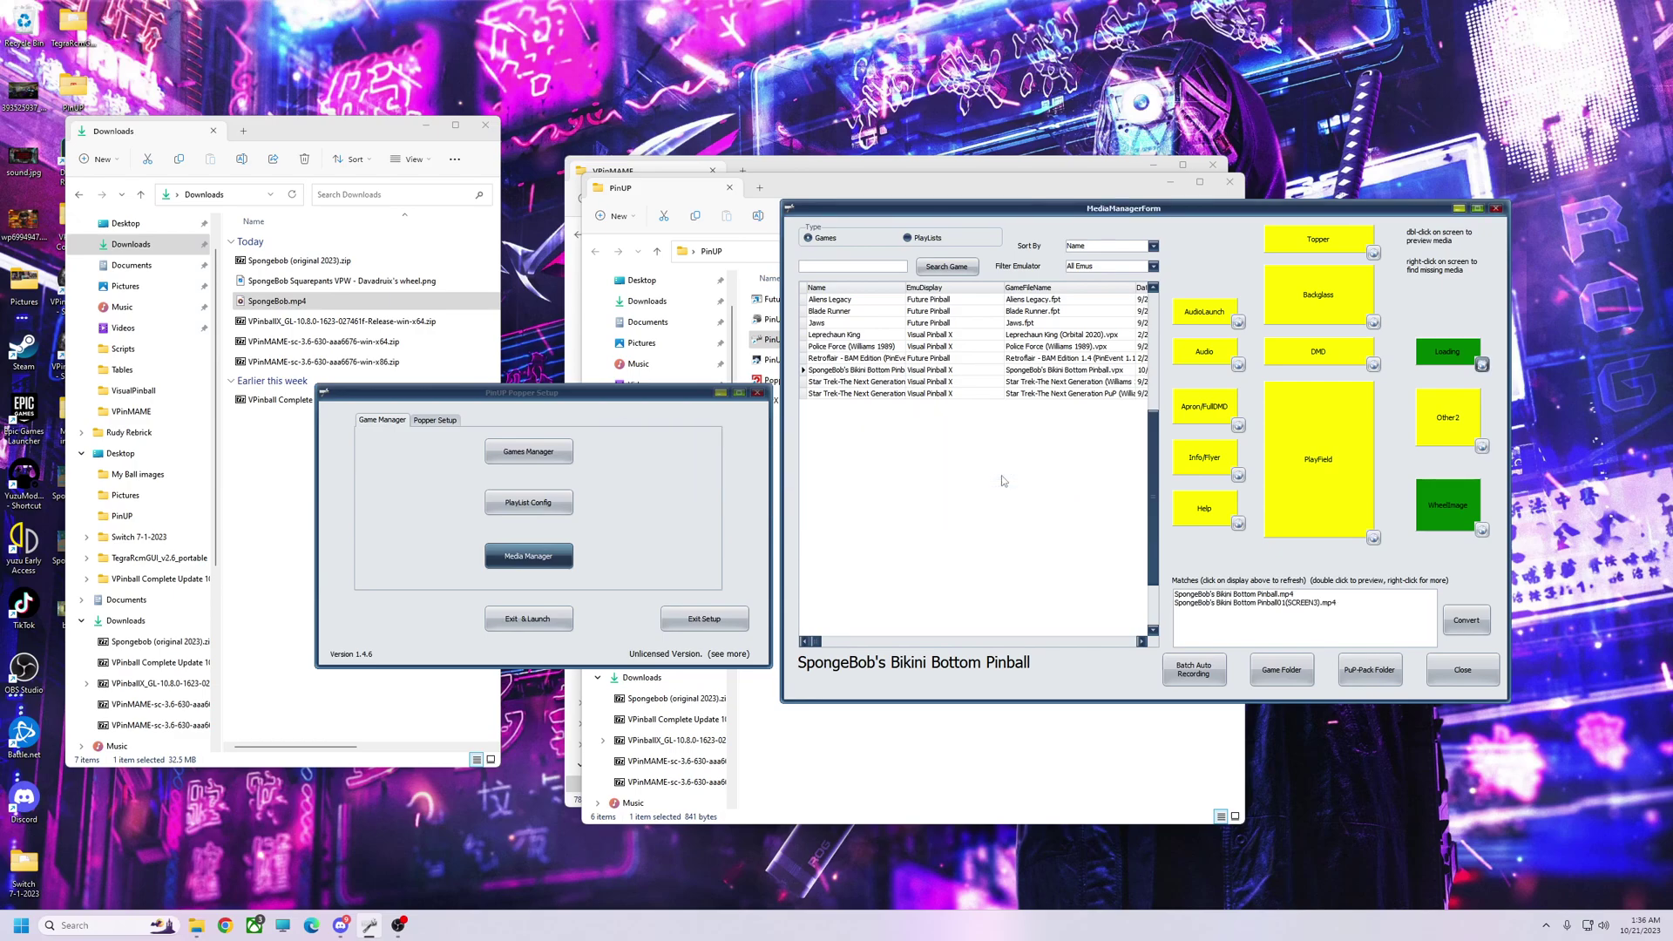
left_click(1463, 670)
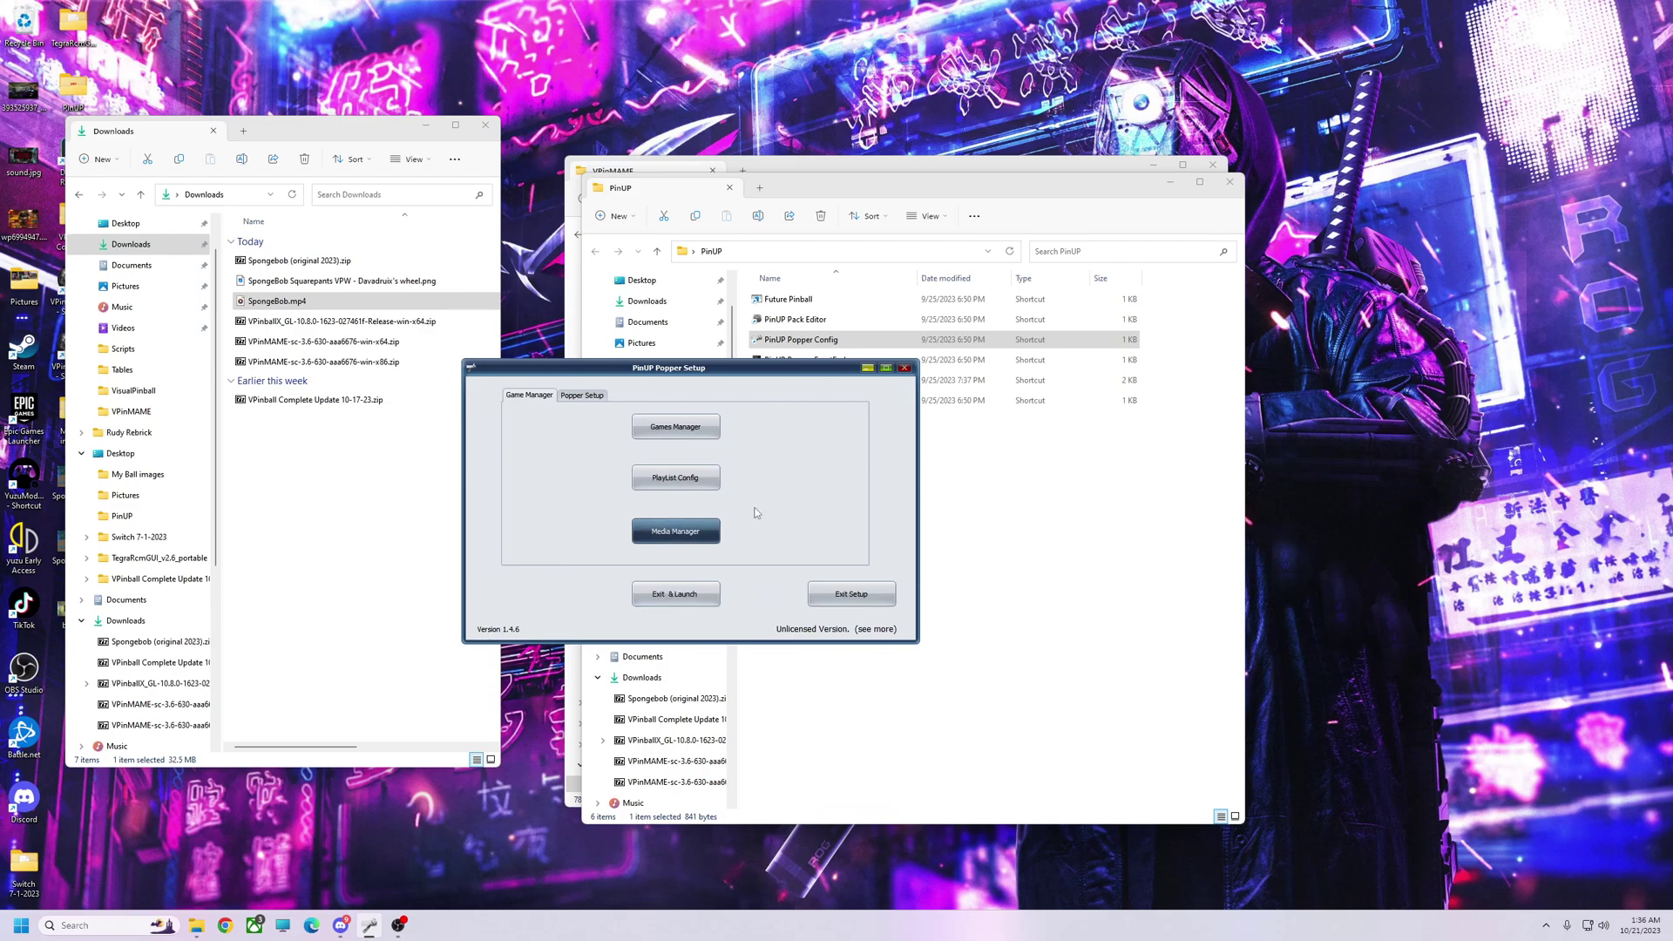
- Review the alternate launcher executables among the Games Manager lookups, save the lists and close the form
left_click_drag(733, 372, 1105, 435)
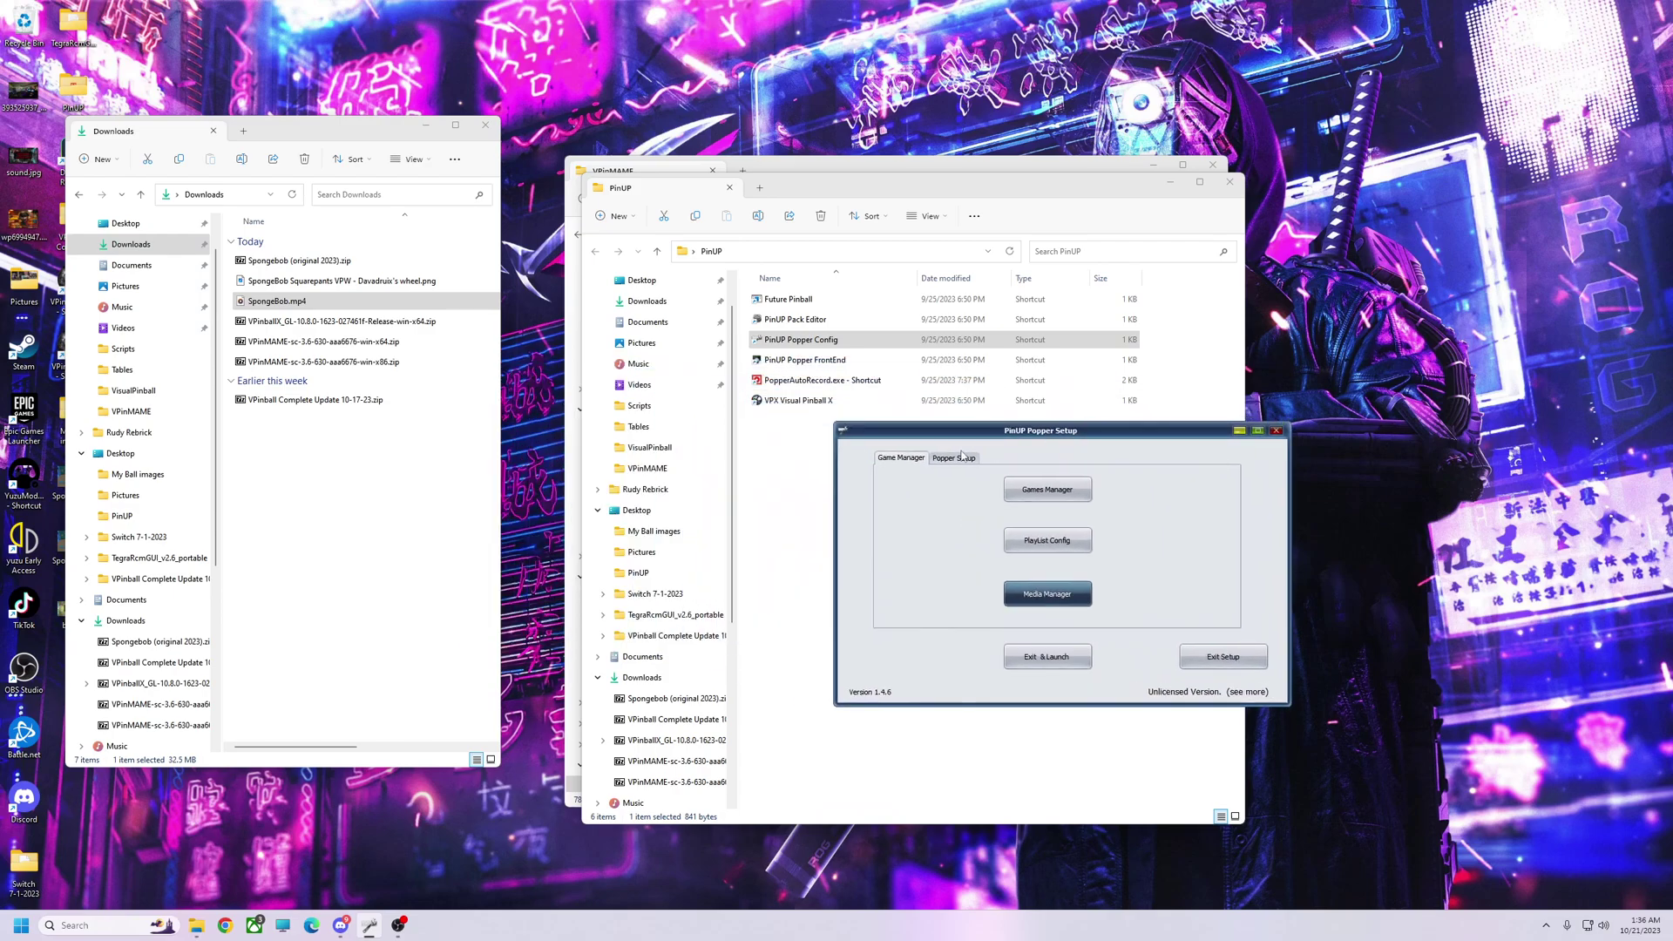
left_click(1048, 492)
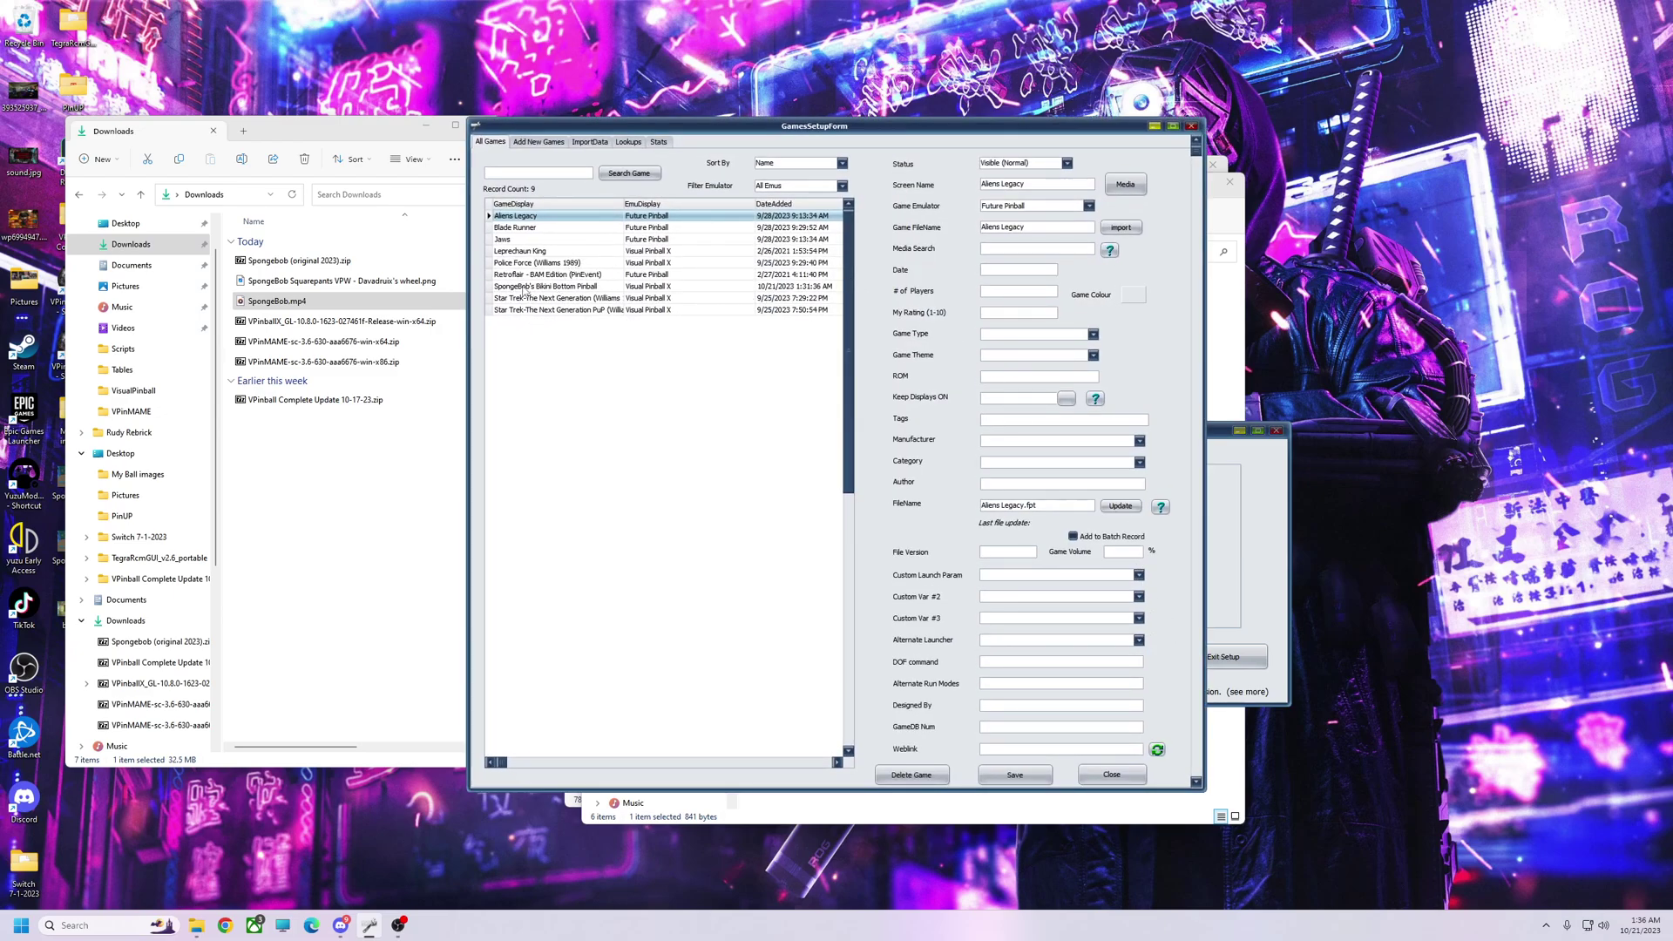
left_click(629, 142)
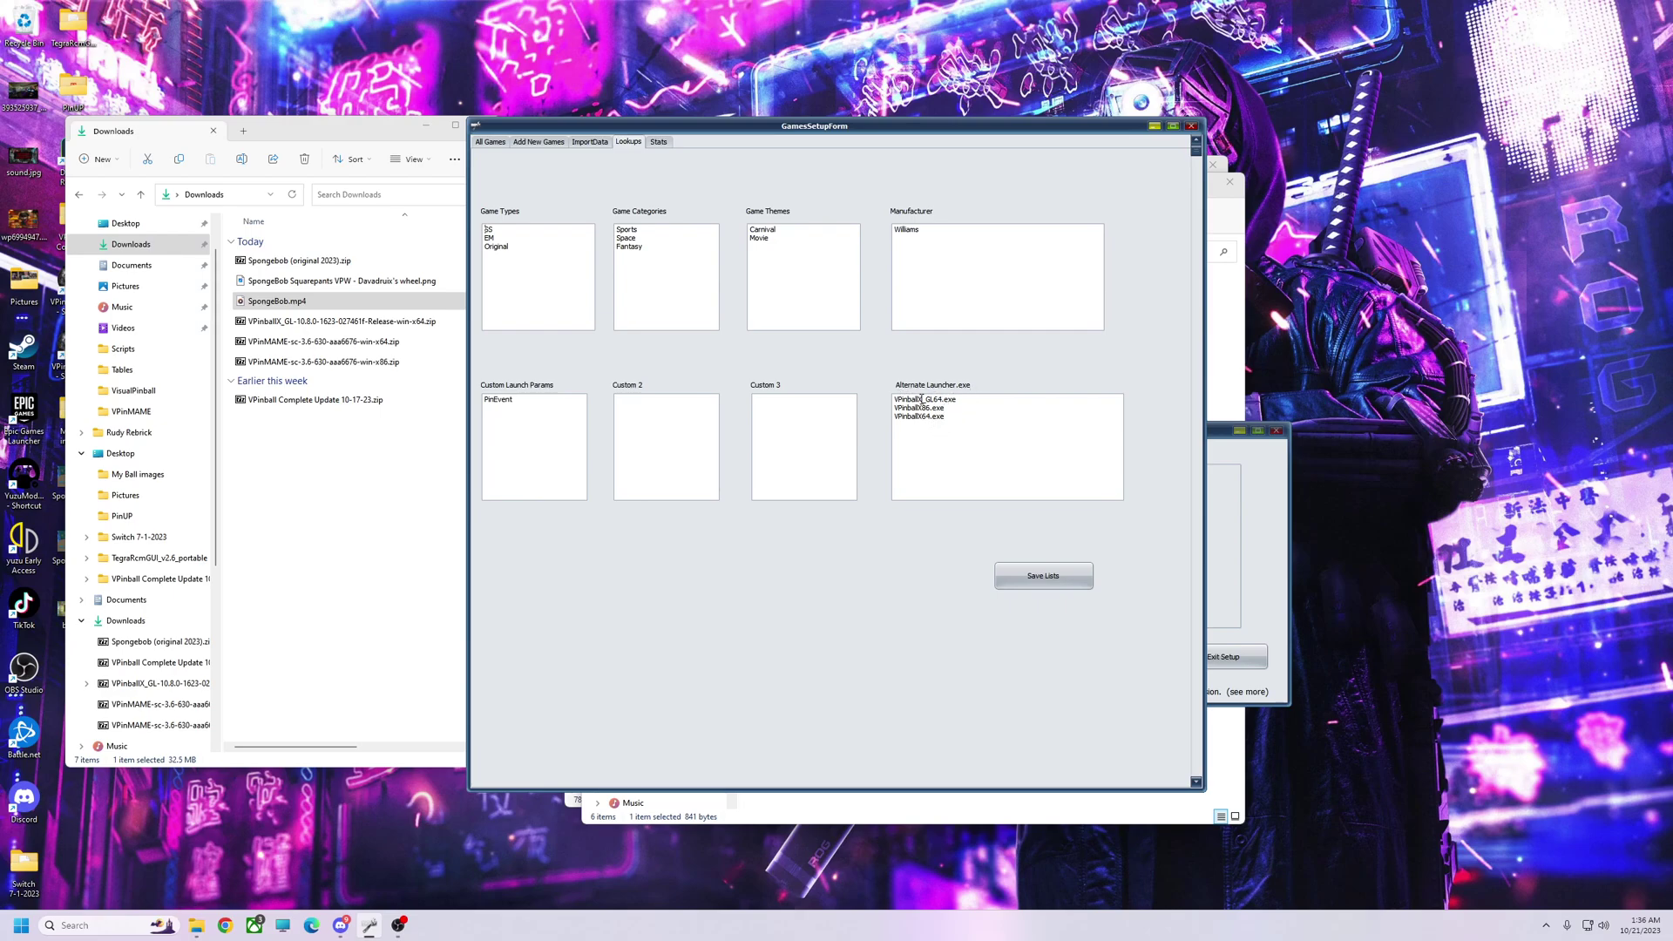
left_click(1037, 576)
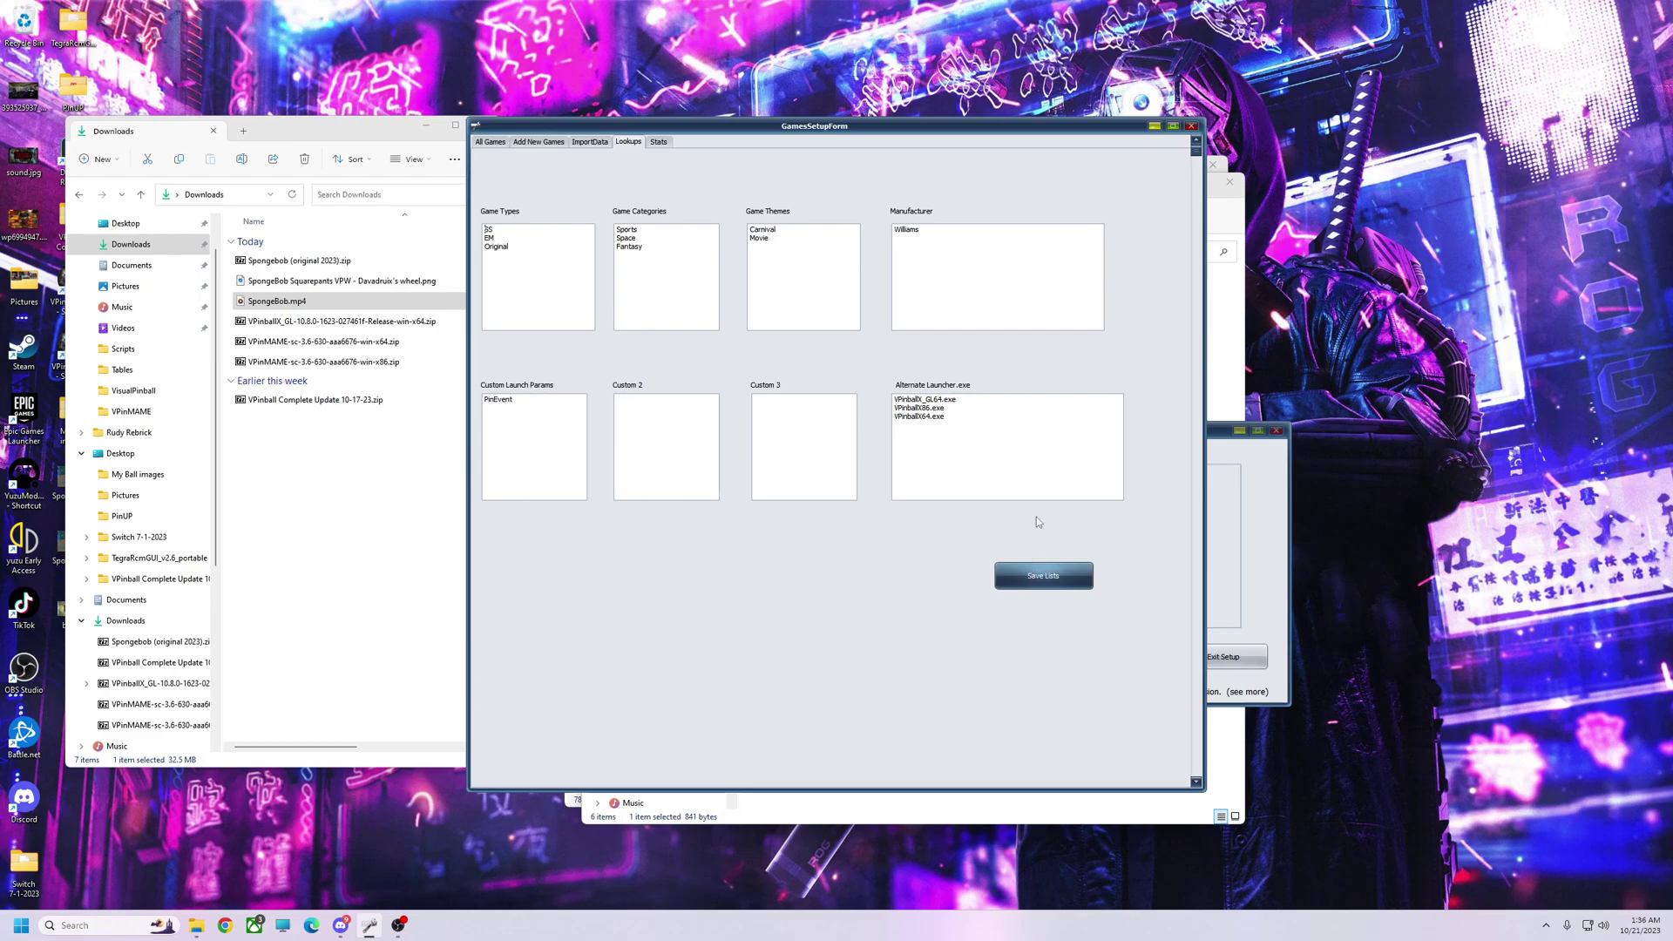
left_click(1192, 127)
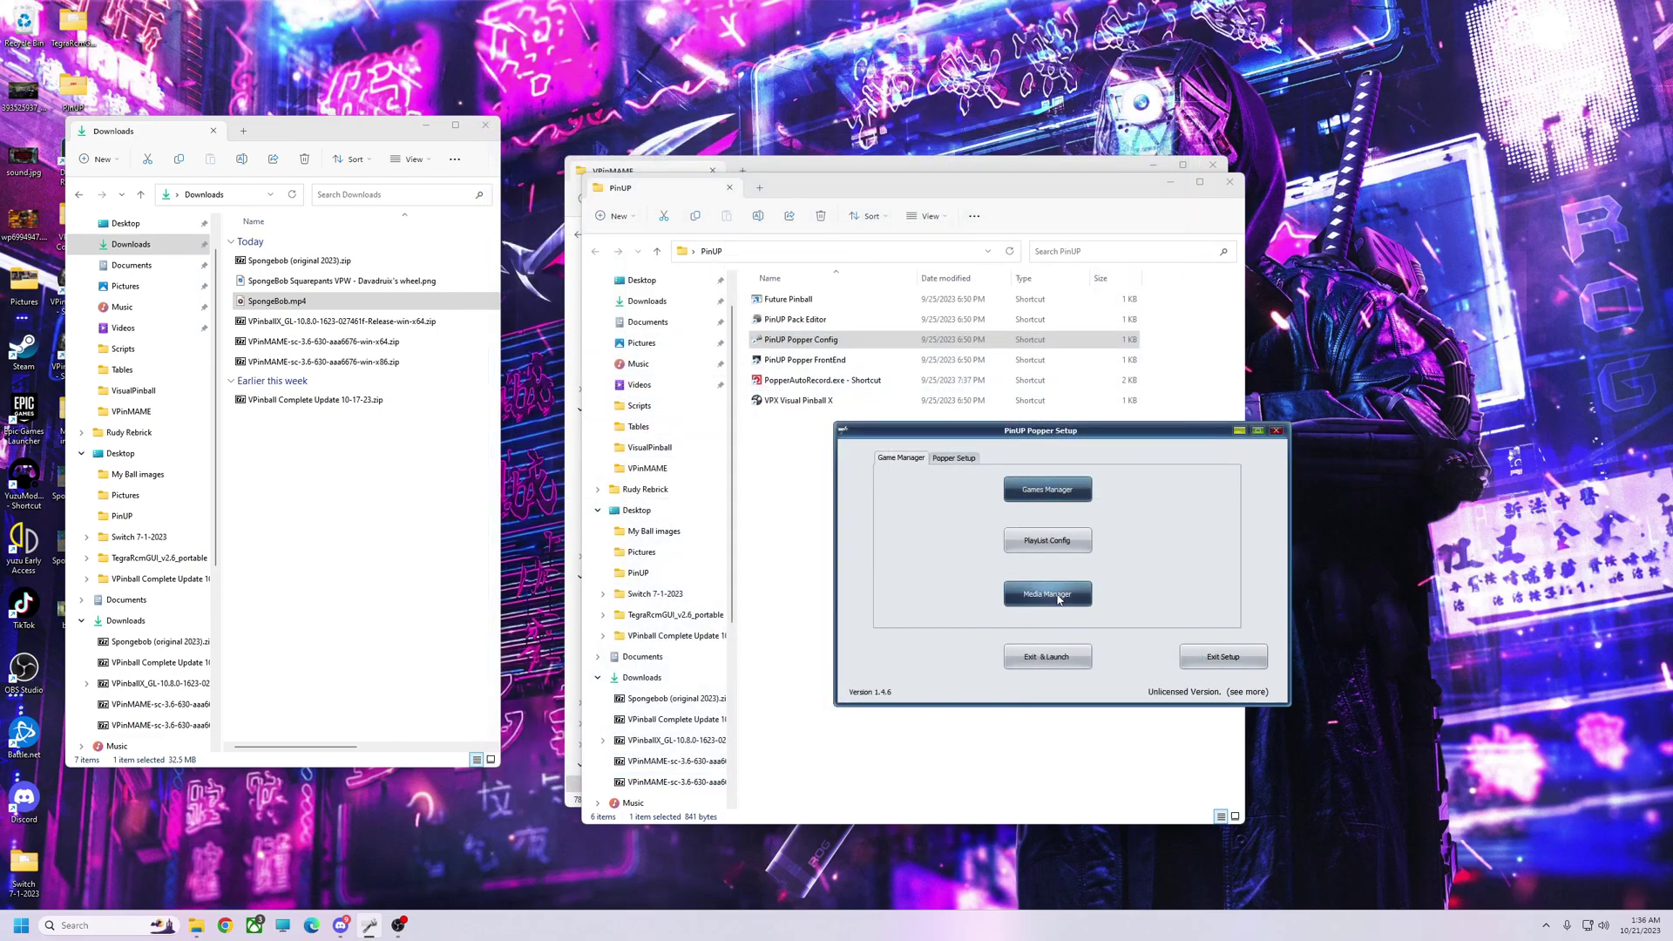
- Choose an alternate launcher for SpongeBob's Bikini Bottom Pinball in the Games Manager and close the form
left_click(1052, 491)
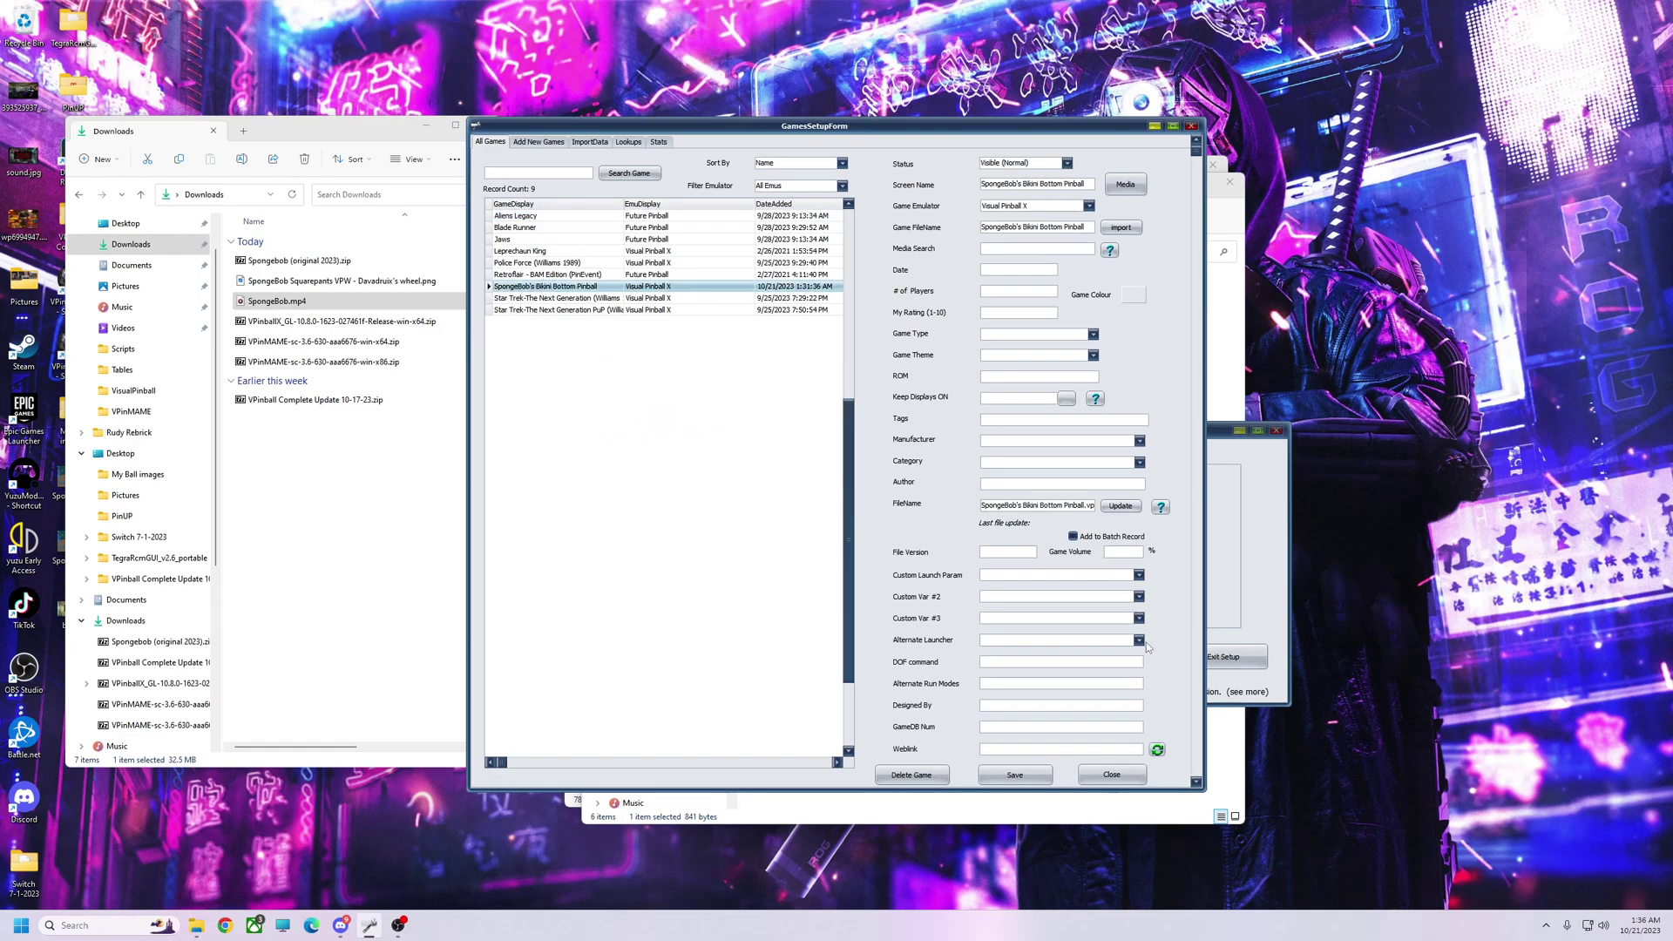
left_click(983, 643)
left_click(1013, 654)
left_click(1113, 775)
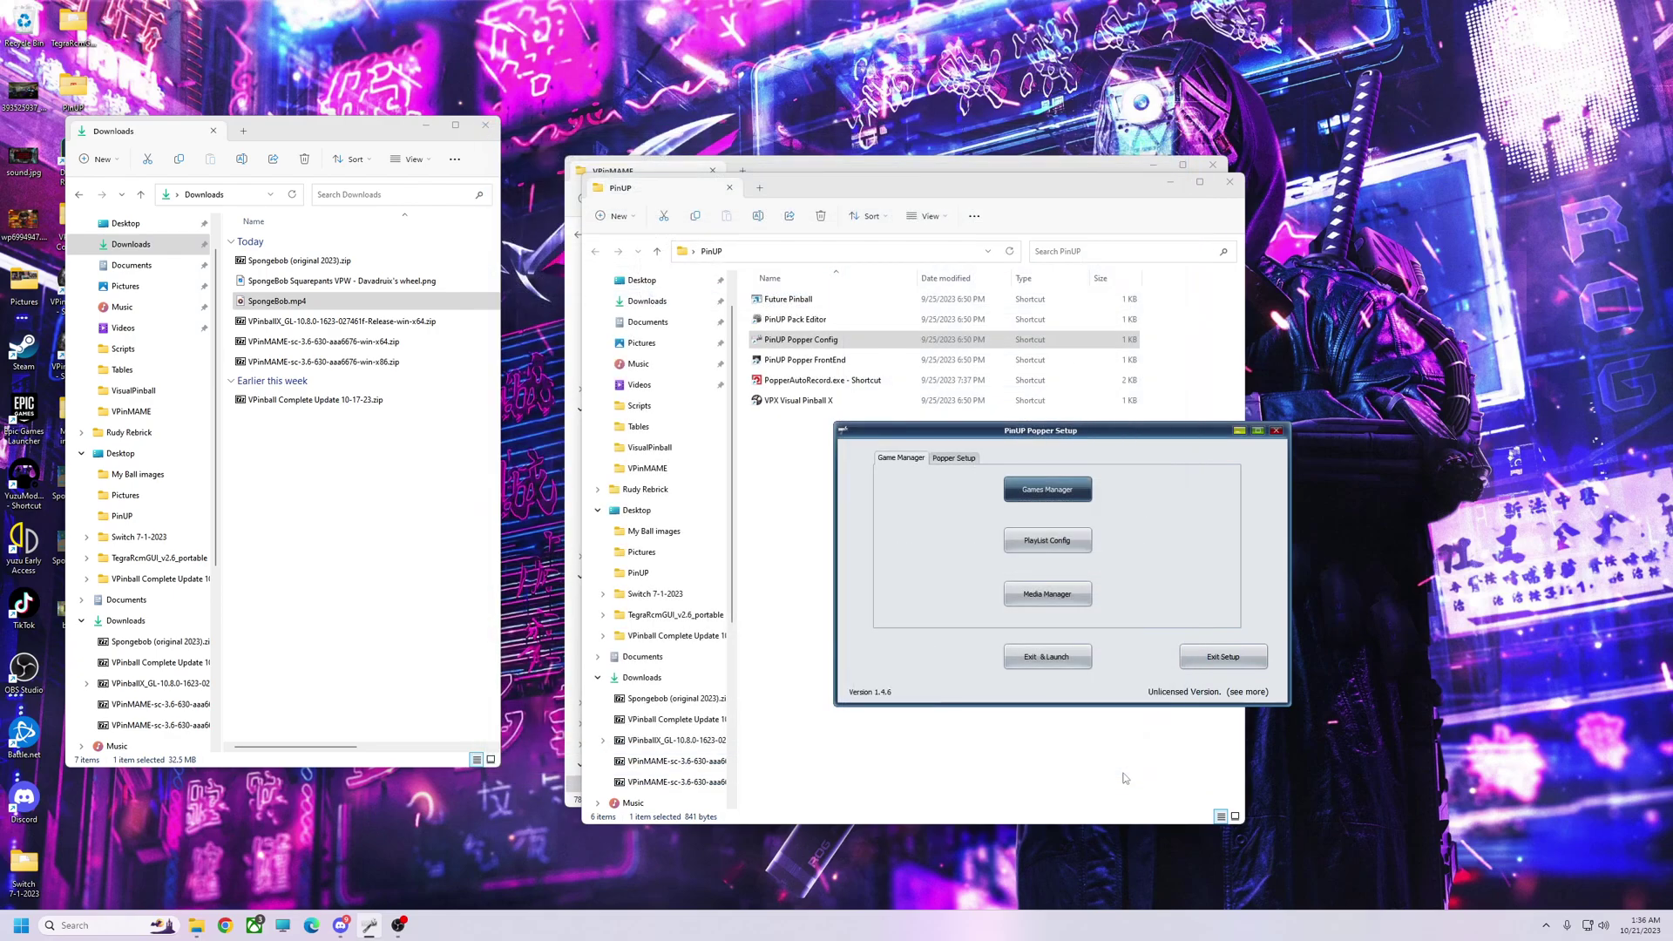
- Exit the setup, launch the Popper front end and start SpongeBob's Bikini Bottom Pinball
left_click_drag(1143, 432, 1023, 388)
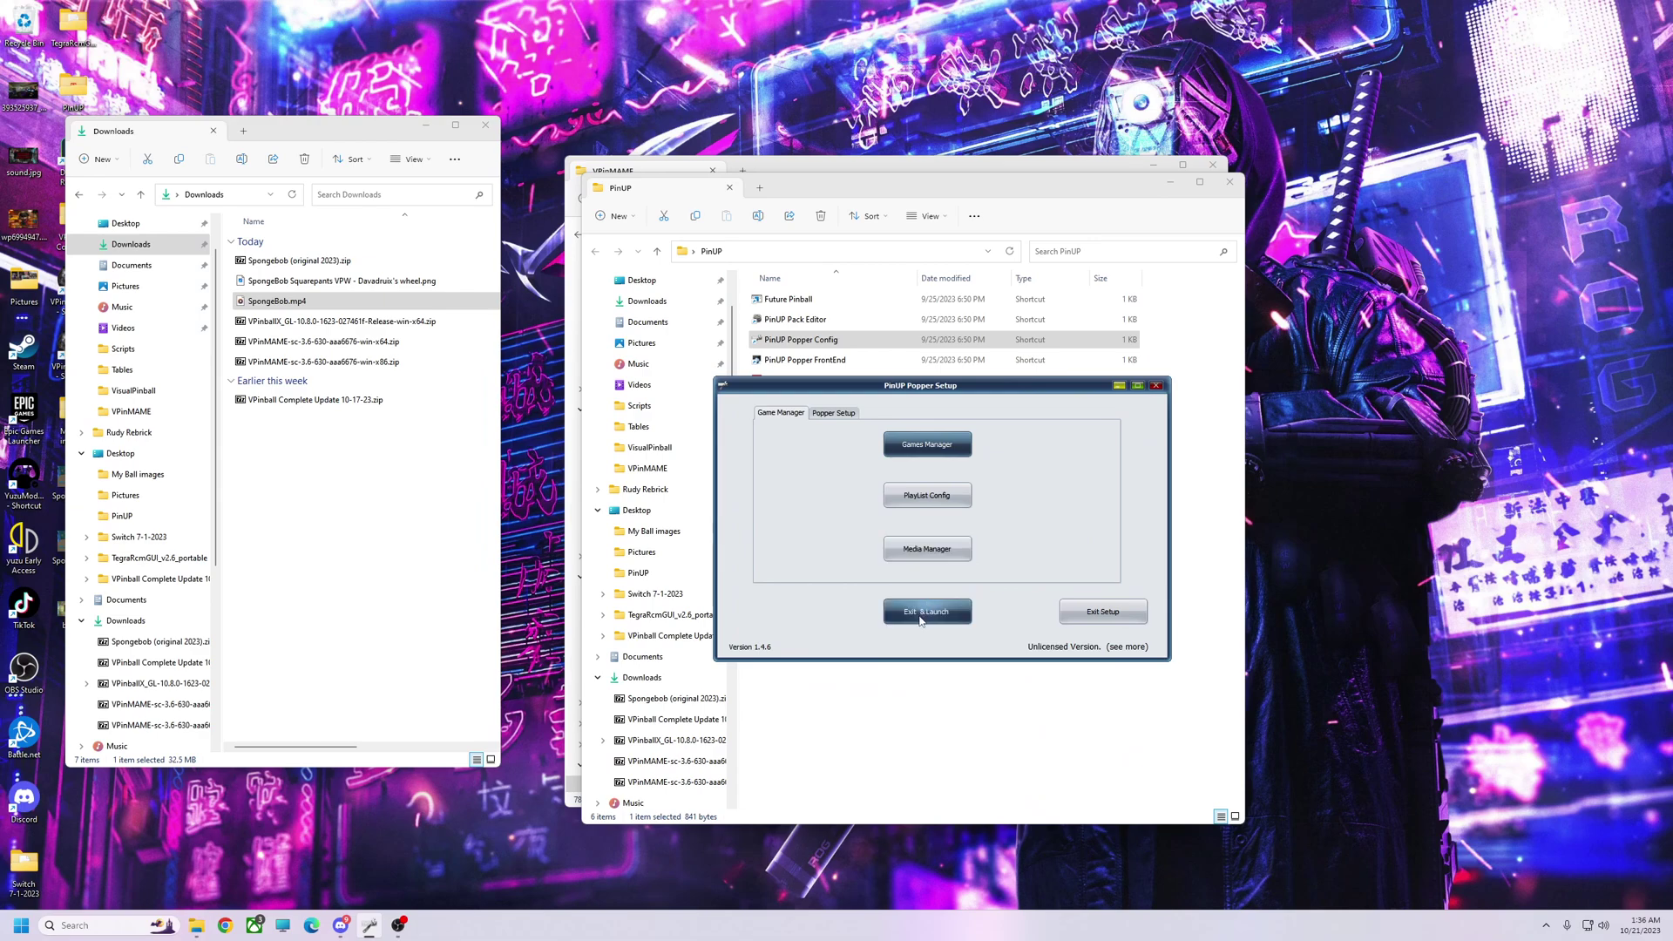
left_click(920, 620)
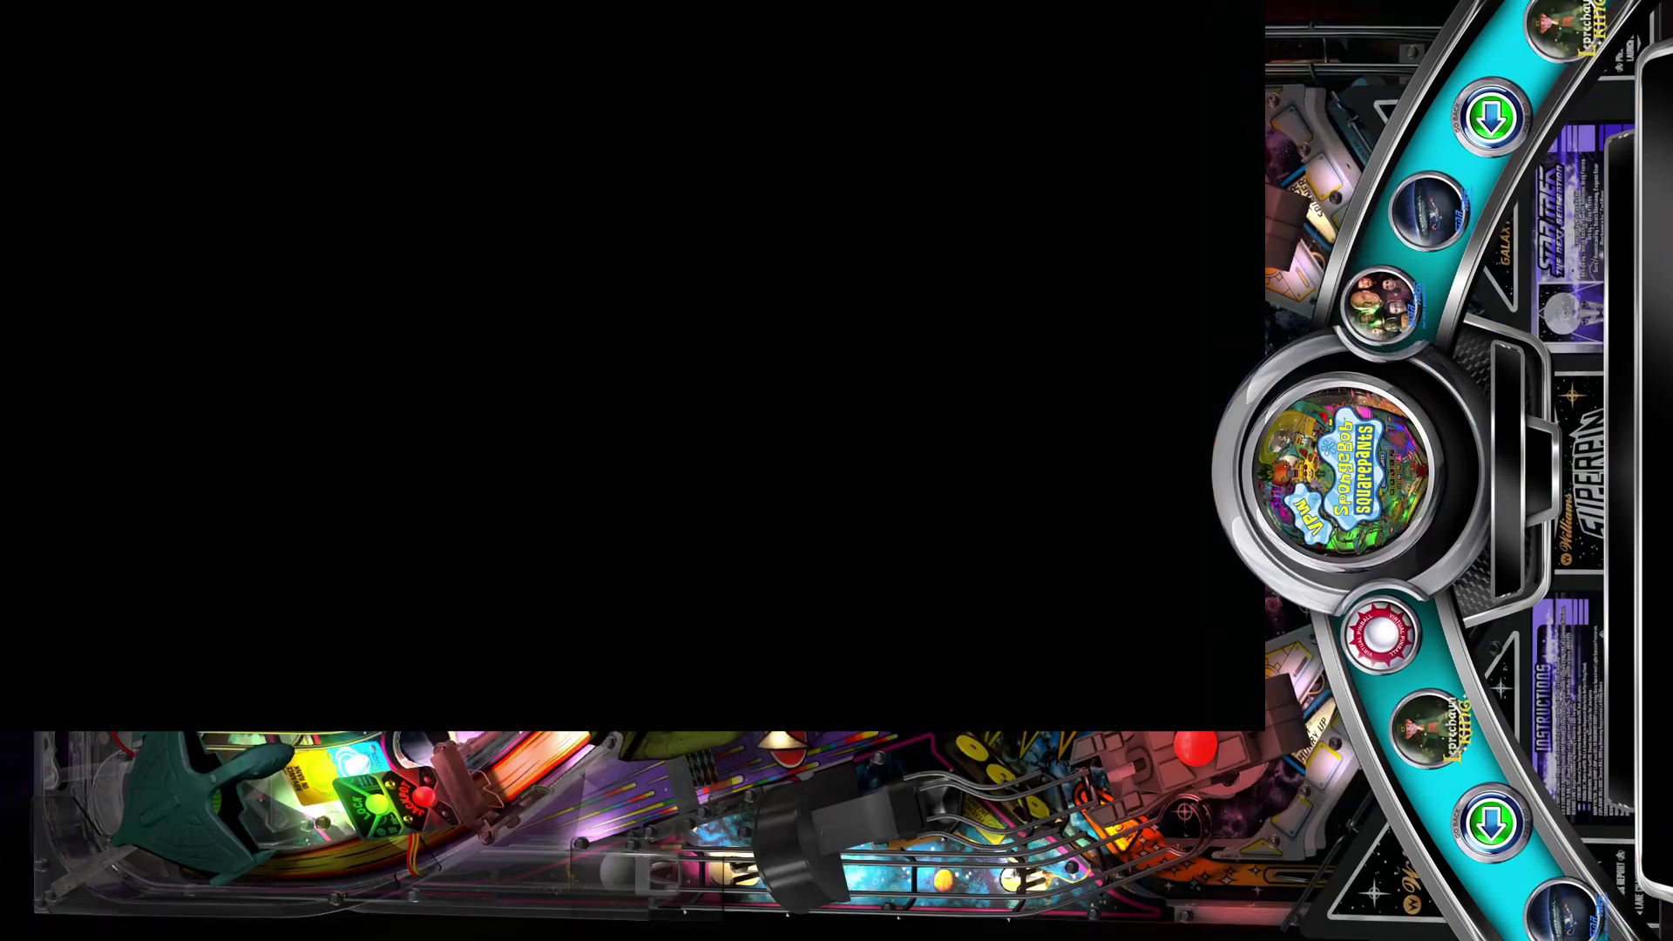
key("Return")
key("Return")
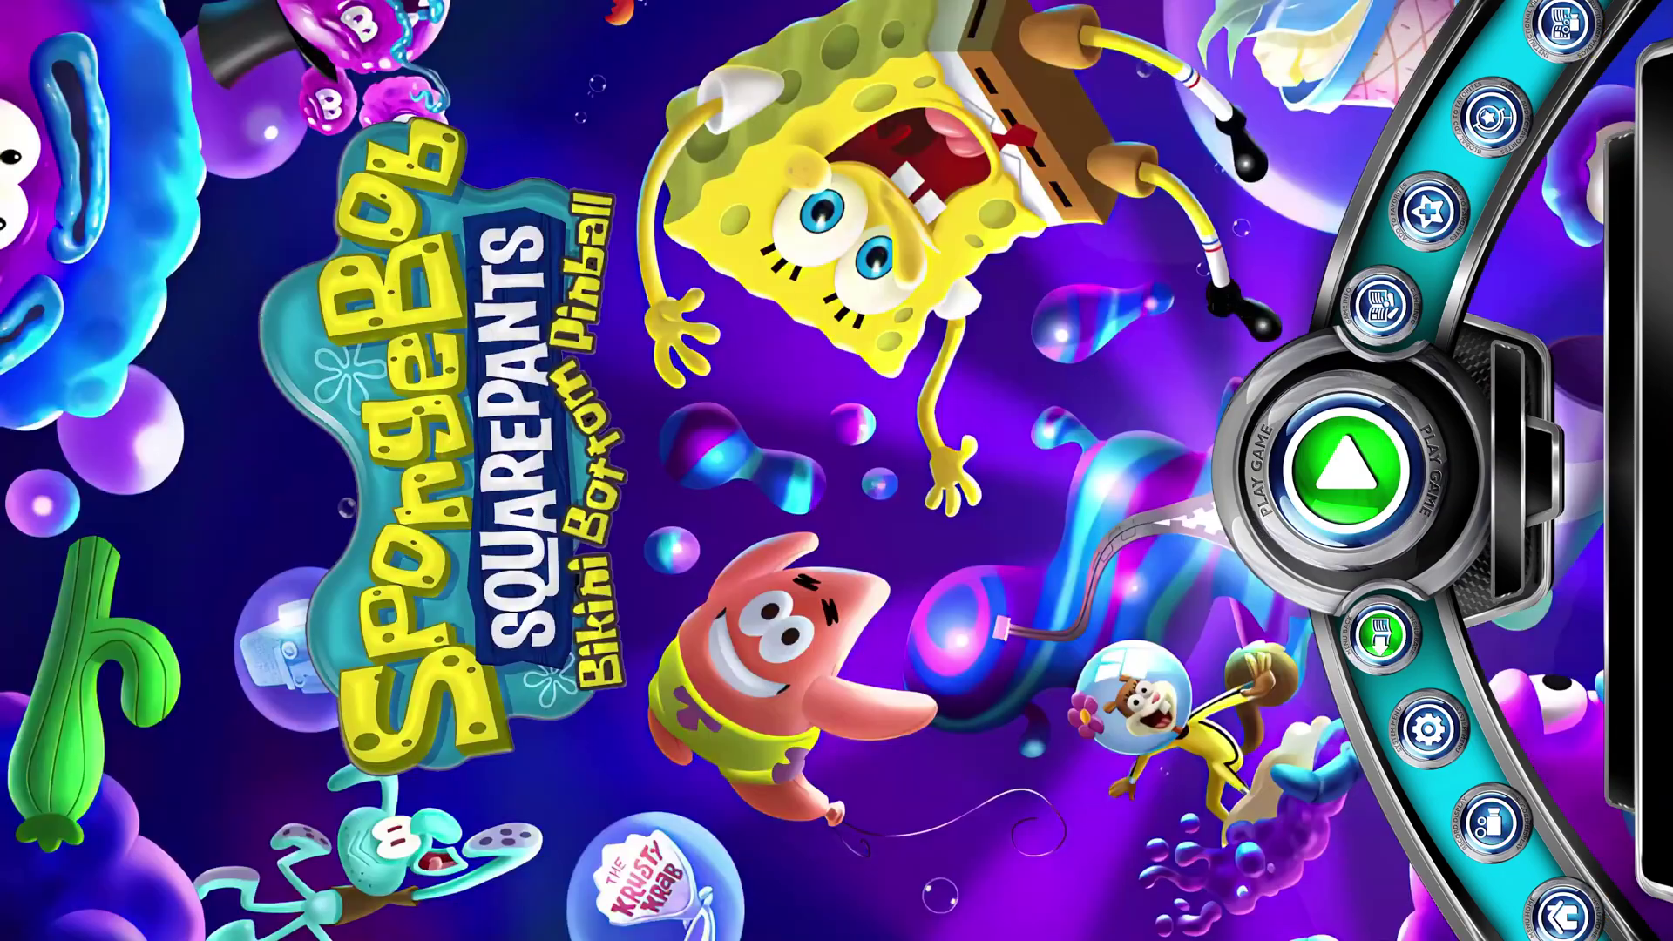